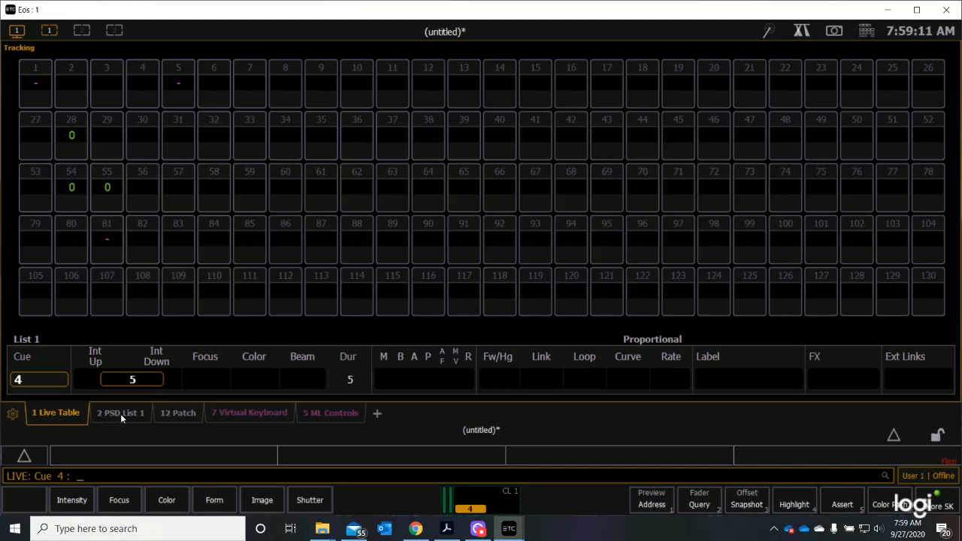
# - Open the playback status list for List 1 and step playback back through the cues to cue 1
pyautogui.click(120, 413)
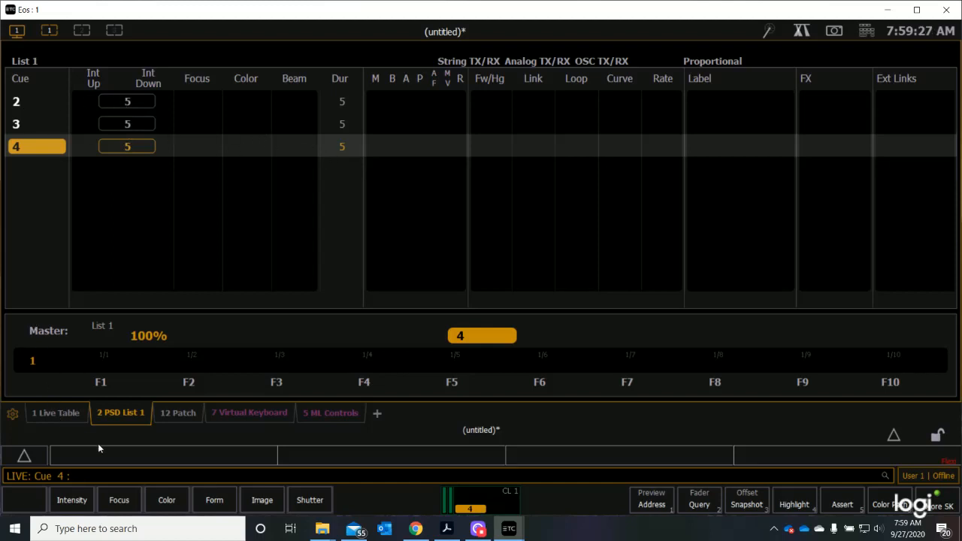
pyautogui.click(45, 415)
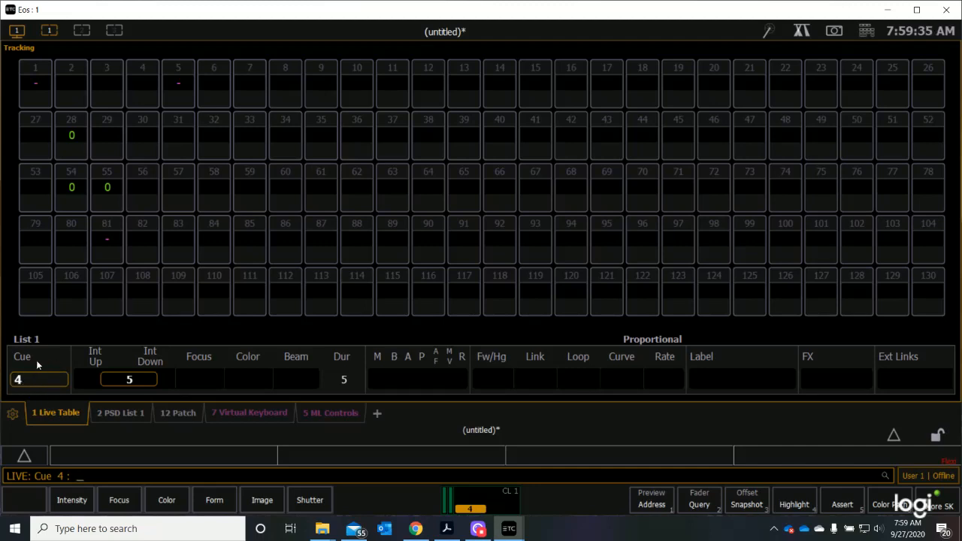
pyautogui.click(133, 412)
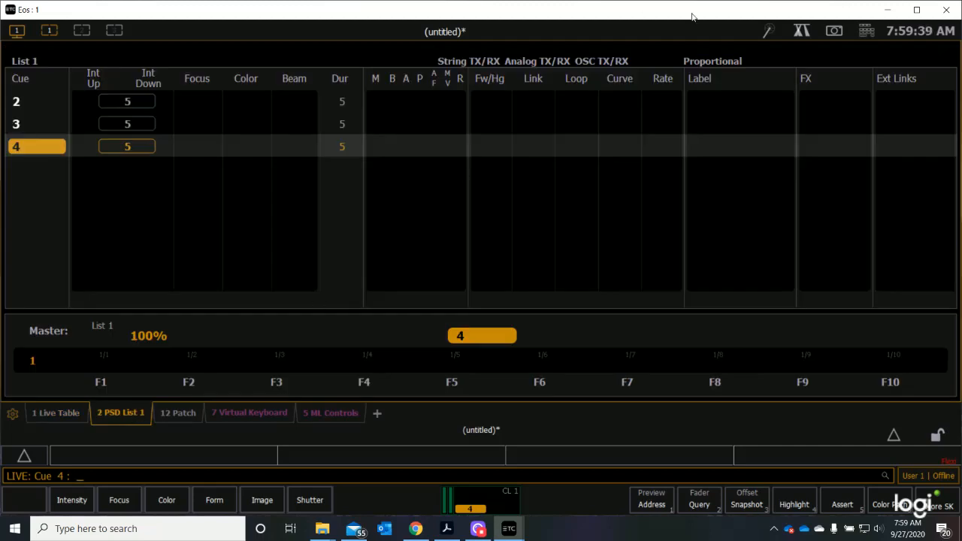
pyautogui.click(867, 32)
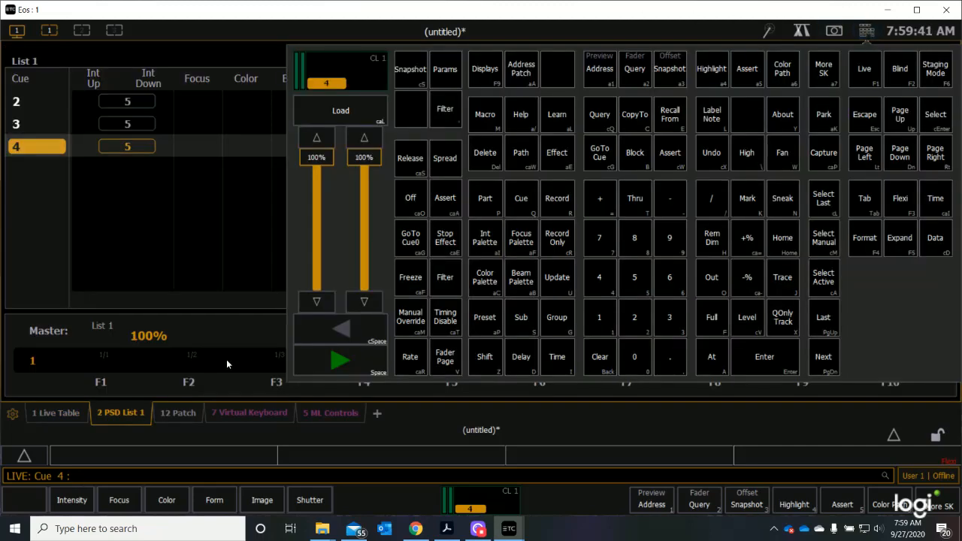
pyautogui.click(338, 329)
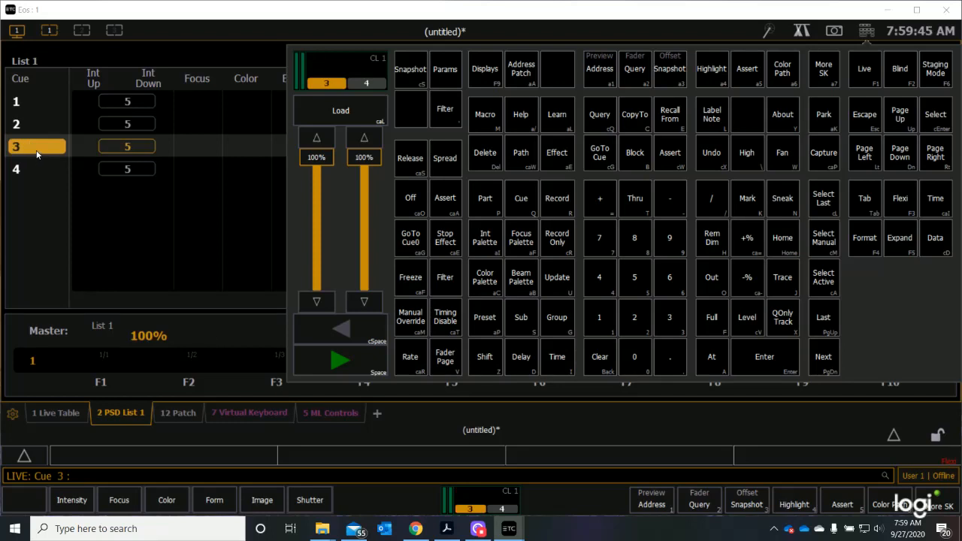
pyautogui.click(356, 331)
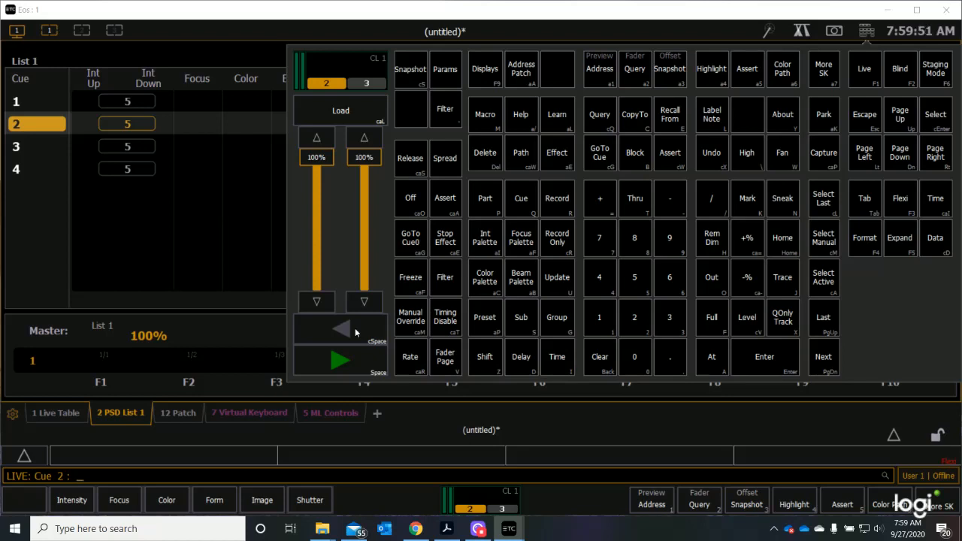
pyautogui.click(356, 332)
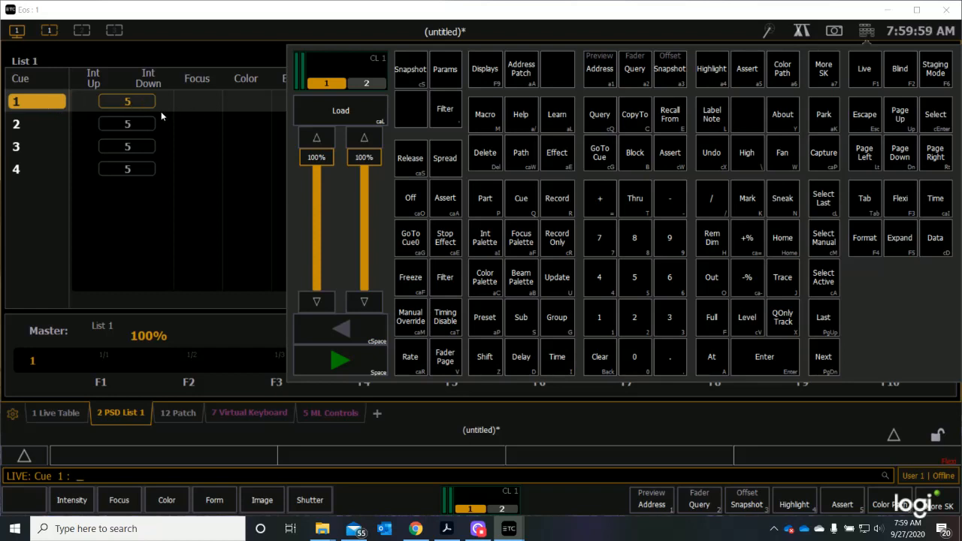
pyautogui.click(875, 36)
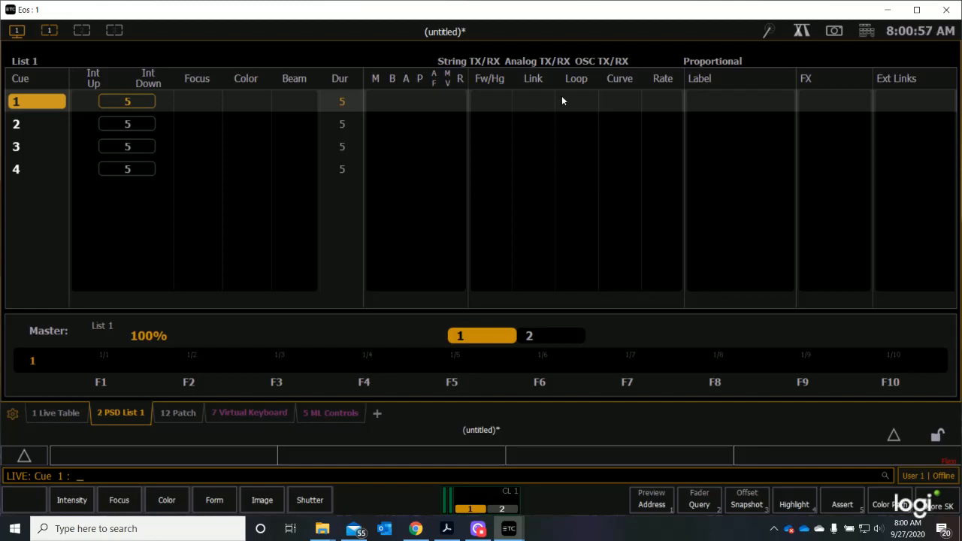
# - Label cue 1 in the cue list "Lights UP"
pyautogui.click(731, 101)
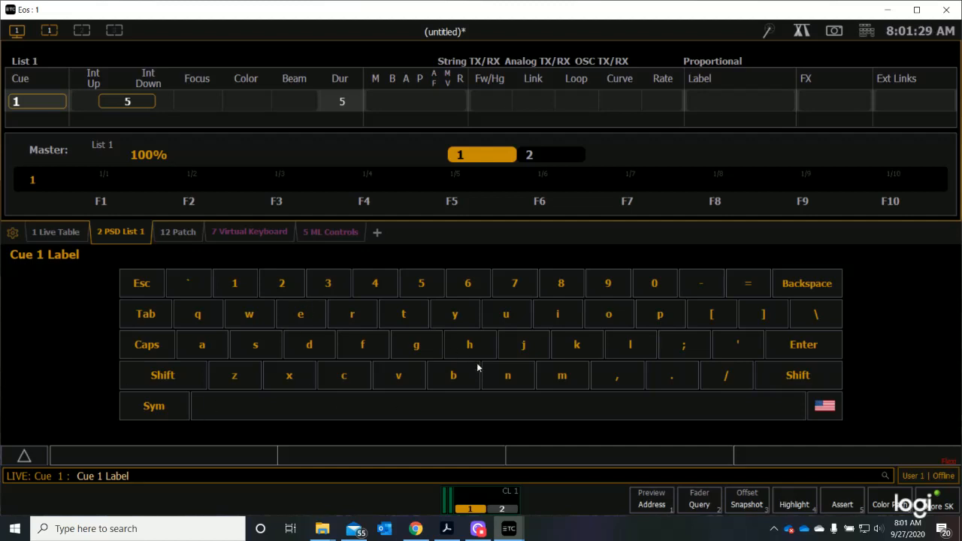
pyautogui.click(160, 376)
pyautogui.click(633, 345)
pyautogui.click(555, 311)
pyautogui.click(436, 347)
pyautogui.click(473, 344)
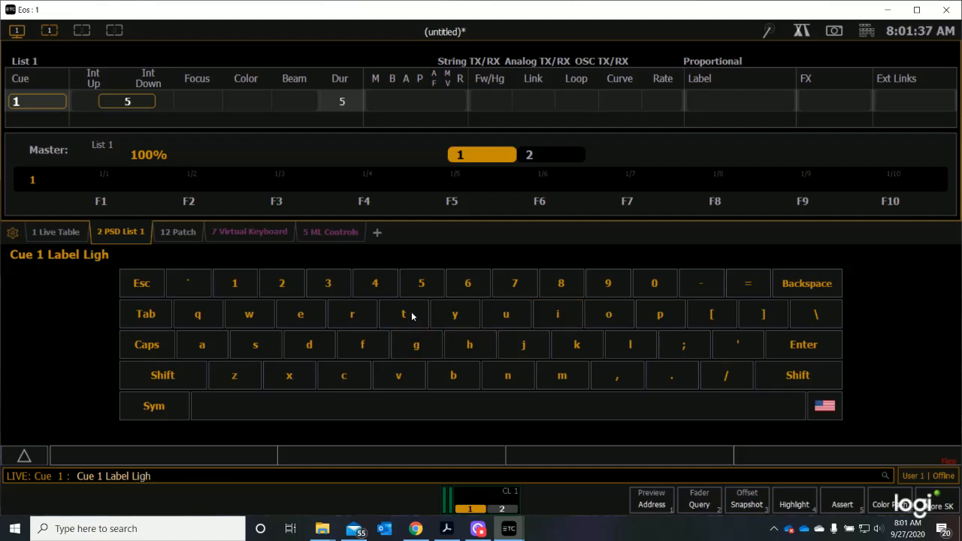
pyautogui.click(412, 317)
pyautogui.click(272, 346)
pyautogui.click(305, 412)
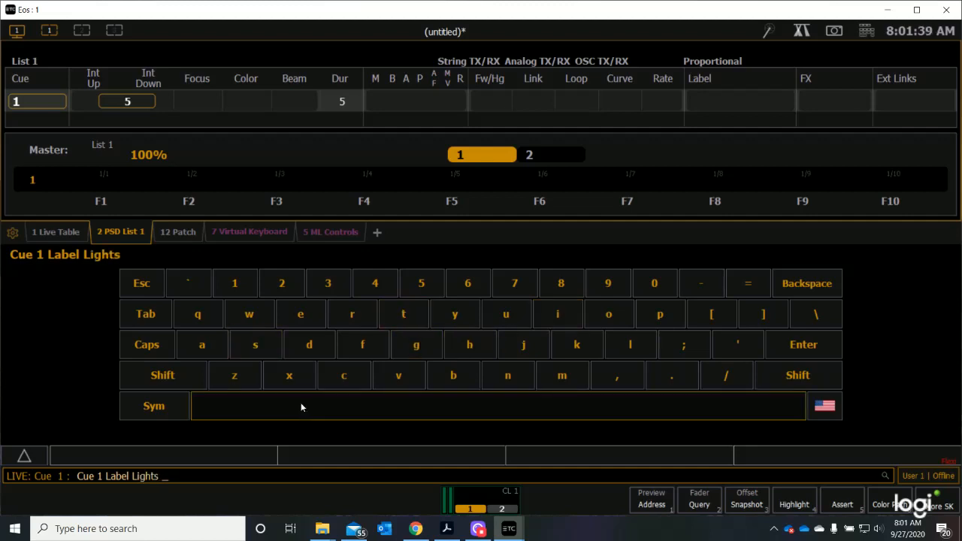
pyautogui.click(162, 347)
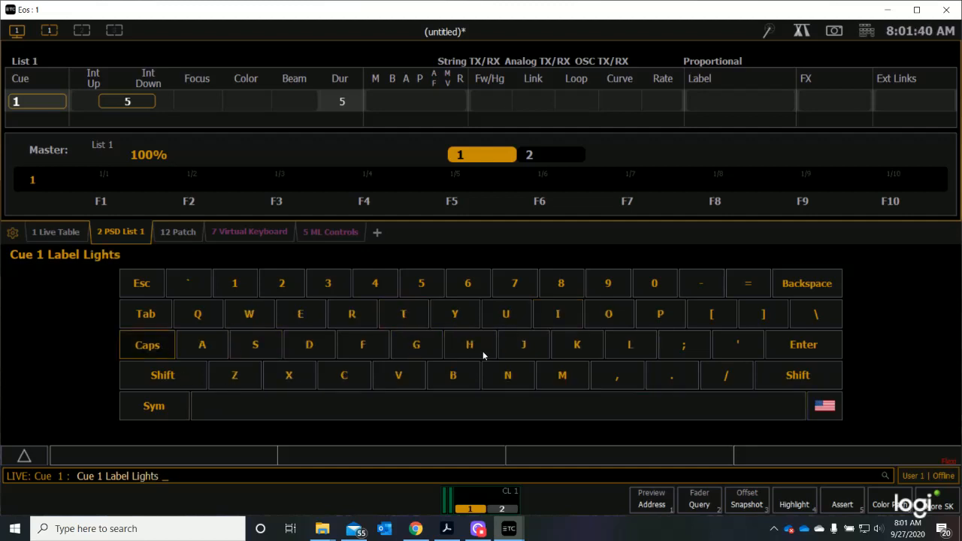
pyautogui.click(506, 318)
pyautogui.click(654, 317)
pyautogui.click(806, 345)
pyautogui.click(805, 345)
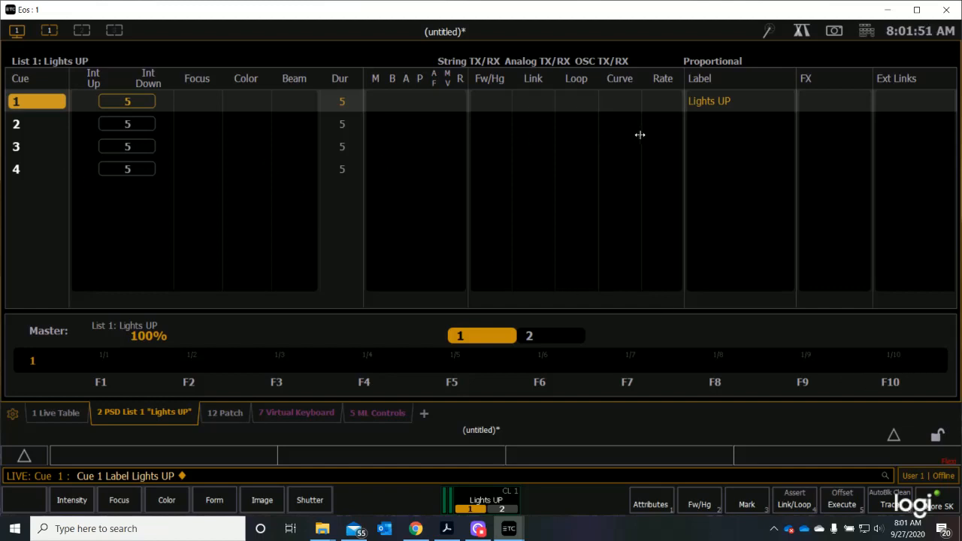
pyautogui.press('space')
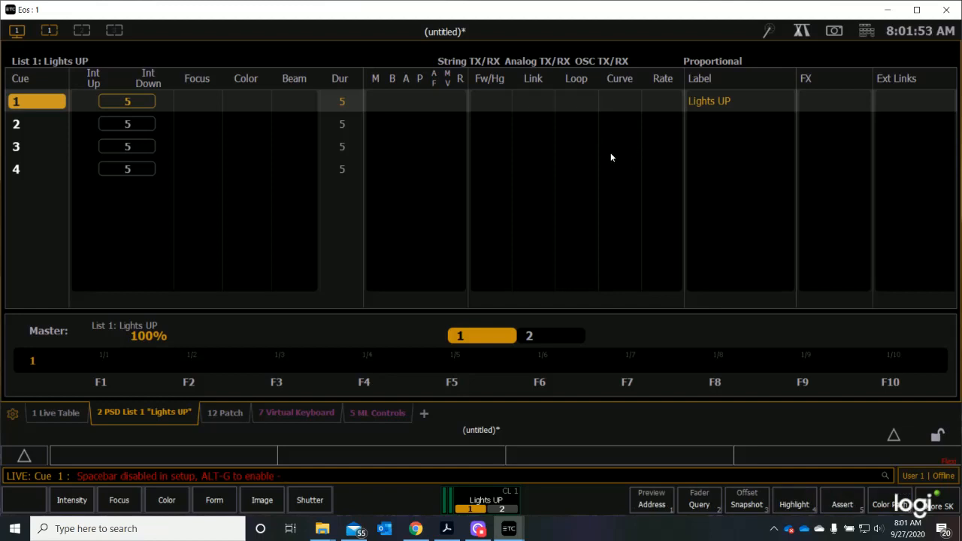
# - Label cue 2 with the character's first name followed by "Enters", with a capital E
pyautogui.click(723, 118)
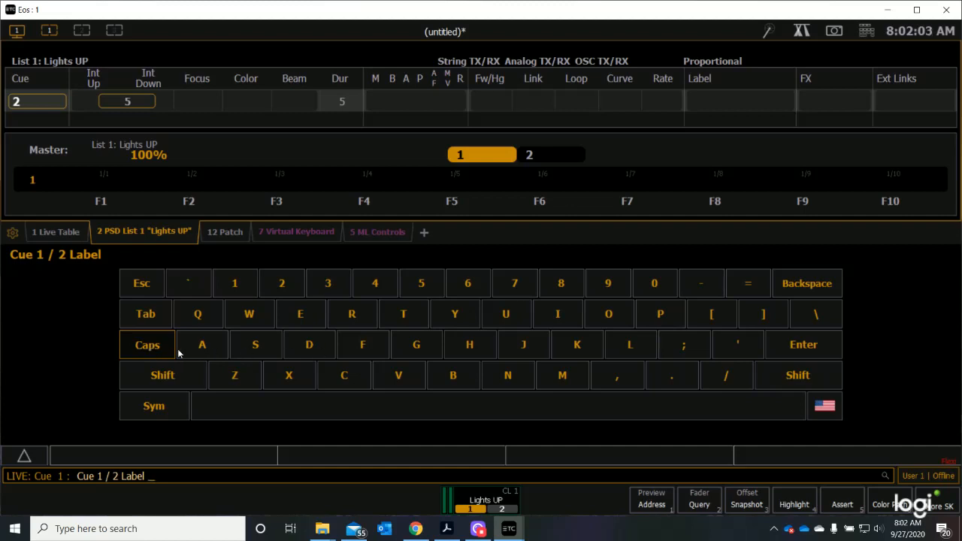
pyautogui.click(143, 349)
pyautogui.click(160, 377)
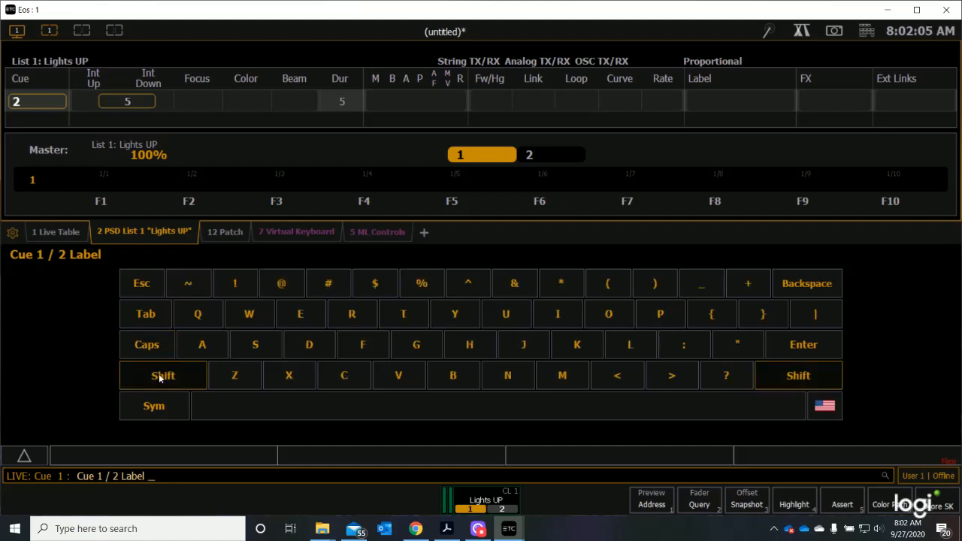
pyautogui.click(178, 376)
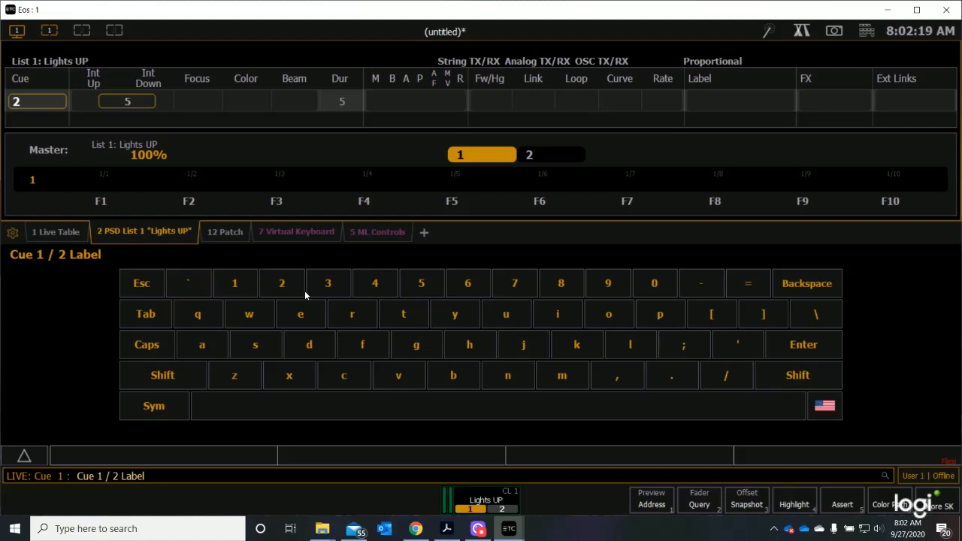
pyautogui.write('Tish enter')
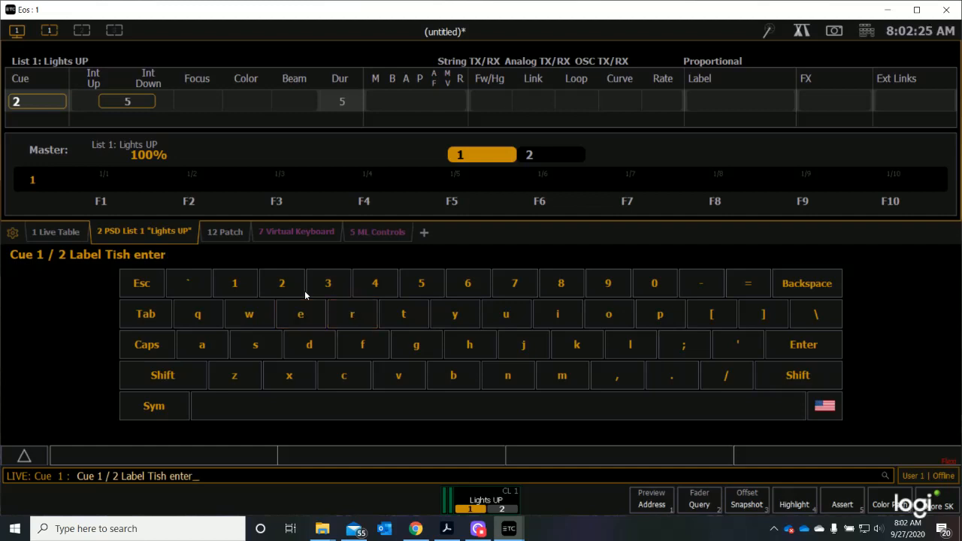
pyautogui.press('BackSpace')
pyautogui.press('BackSpace')
pyautogui.press('BackSpace')
pyautogui.press('BackSpace')
pyautogui.press('BackSpace')
pyautogui.press('shift')
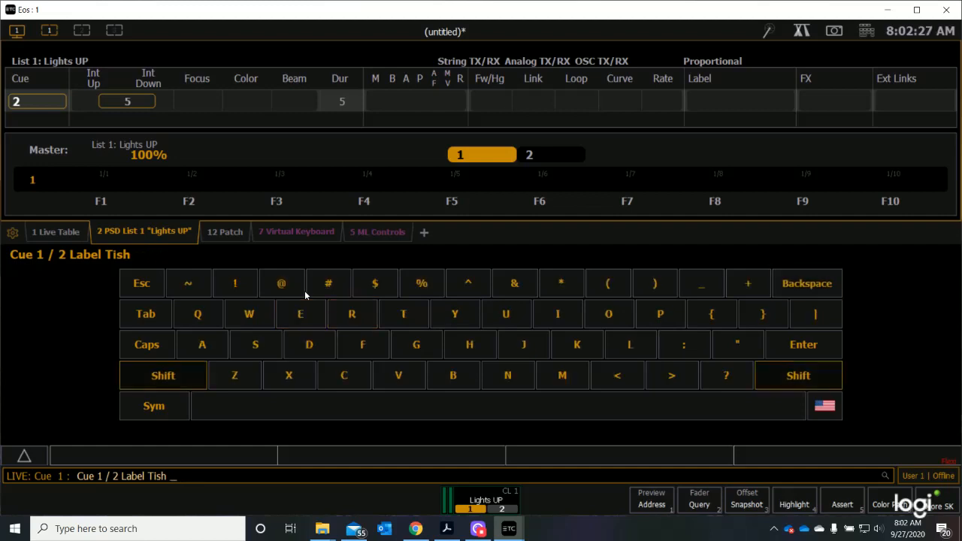
pyautogui.write('Enter')
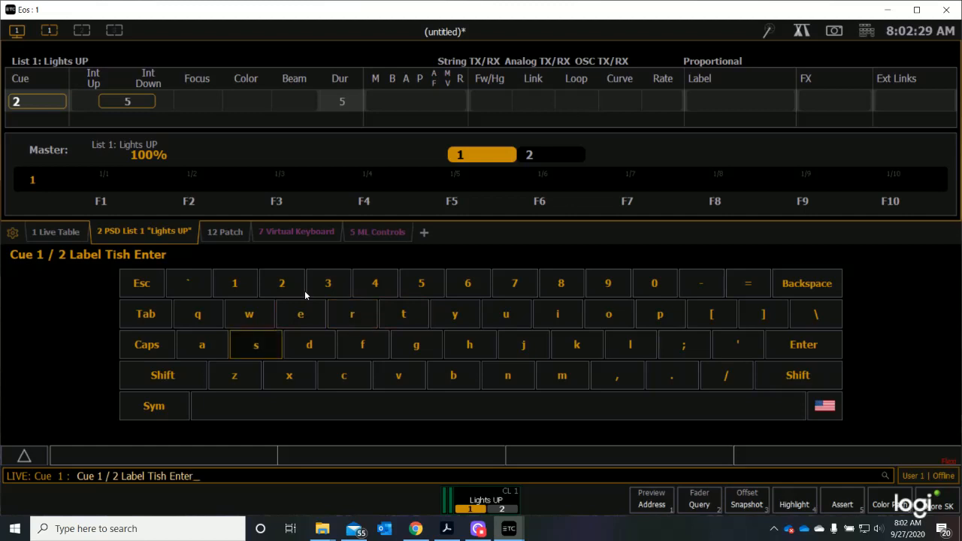
pyautogui.write('s')
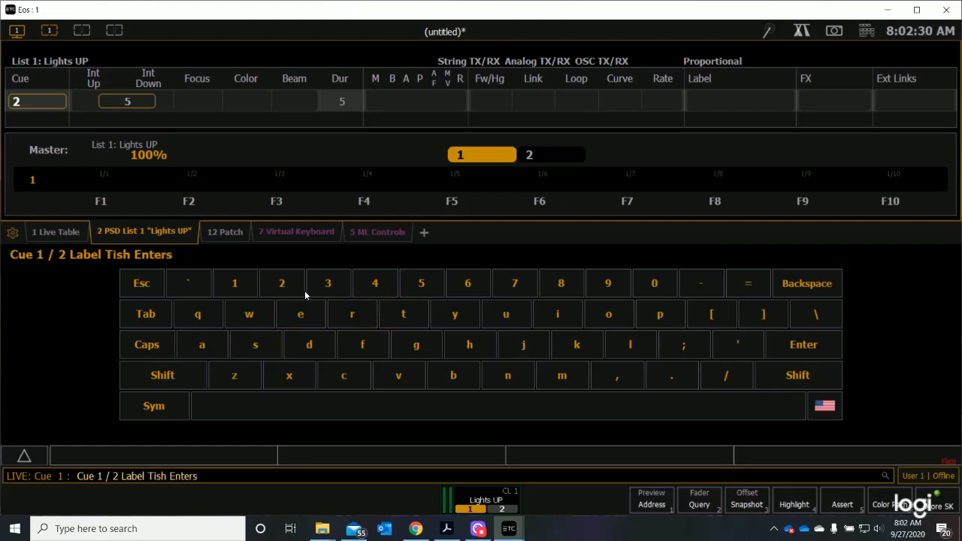
pyautogui.click(782, 350)
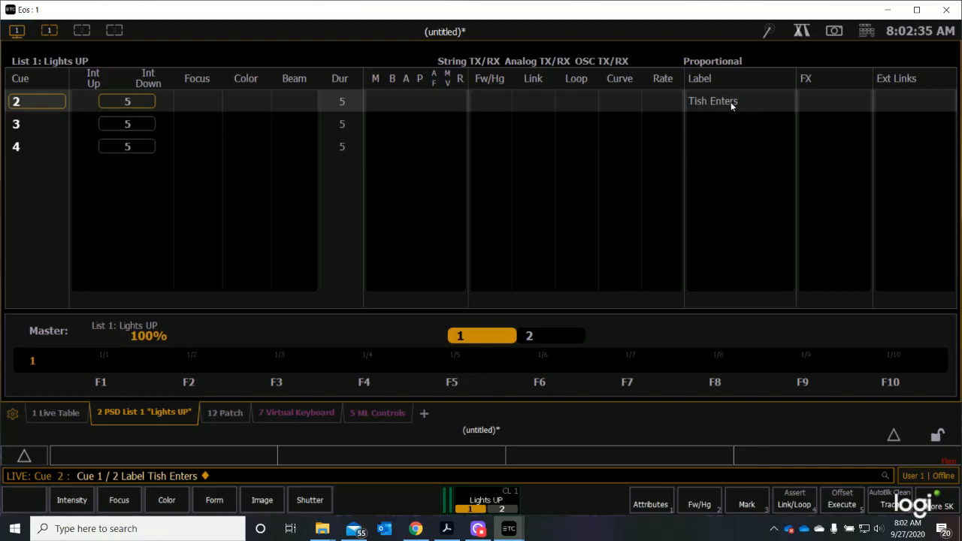
# - Try to give cues 1 and 3 a shared label by selecting both cues in the list
pyautogui.click(21, 127)
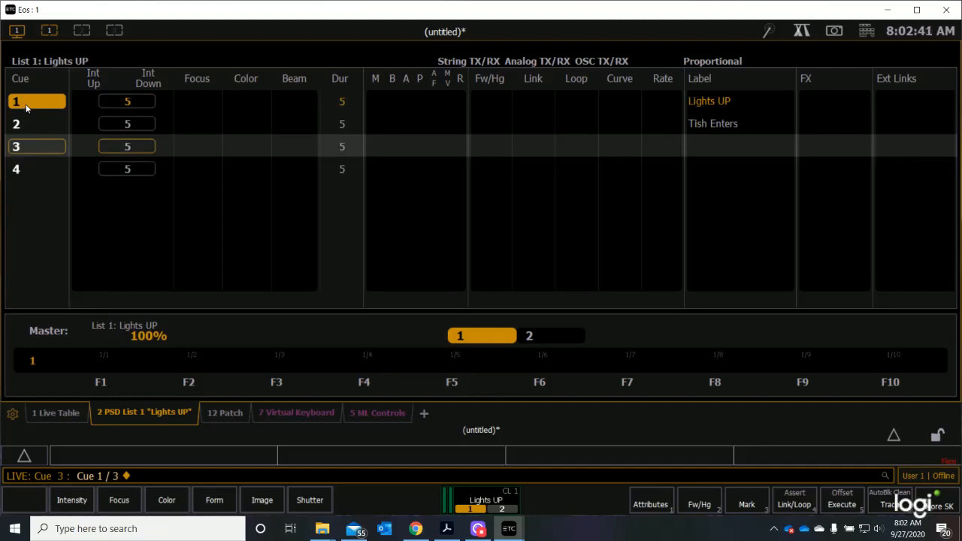
pyautogui.keyDown('ctrl'); pyautogui.click(26, 109); pyautogui.keyUp('ctrl')
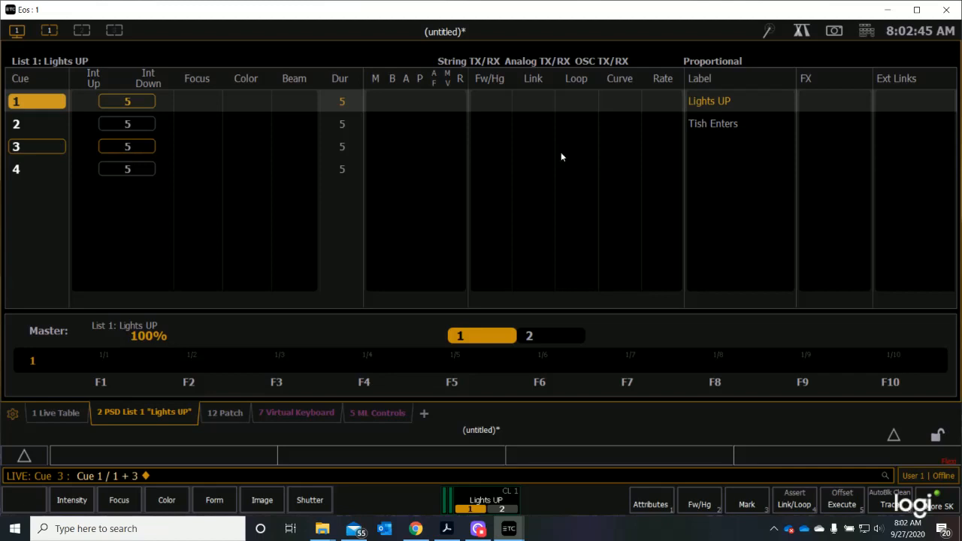
pyautogui.click(716, 146)
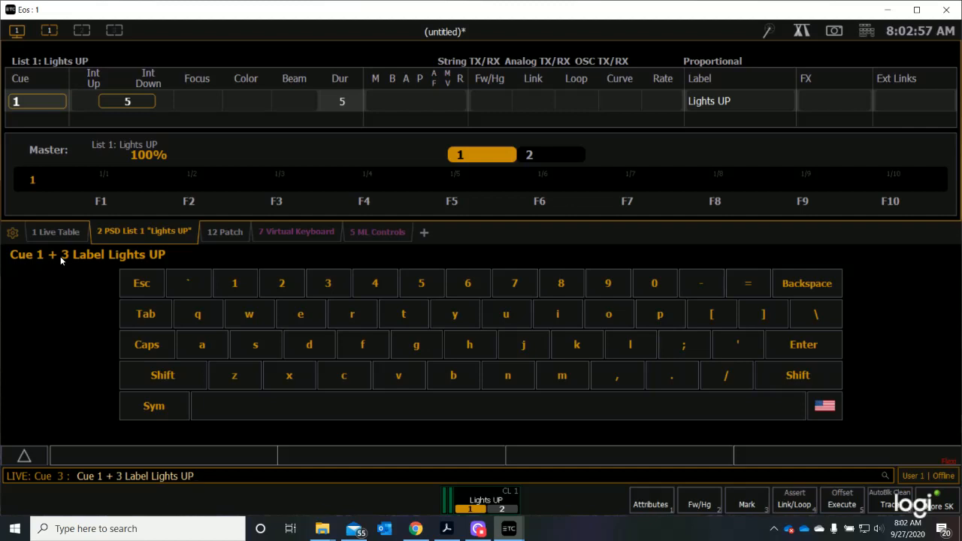
pyautogui.press('Return')
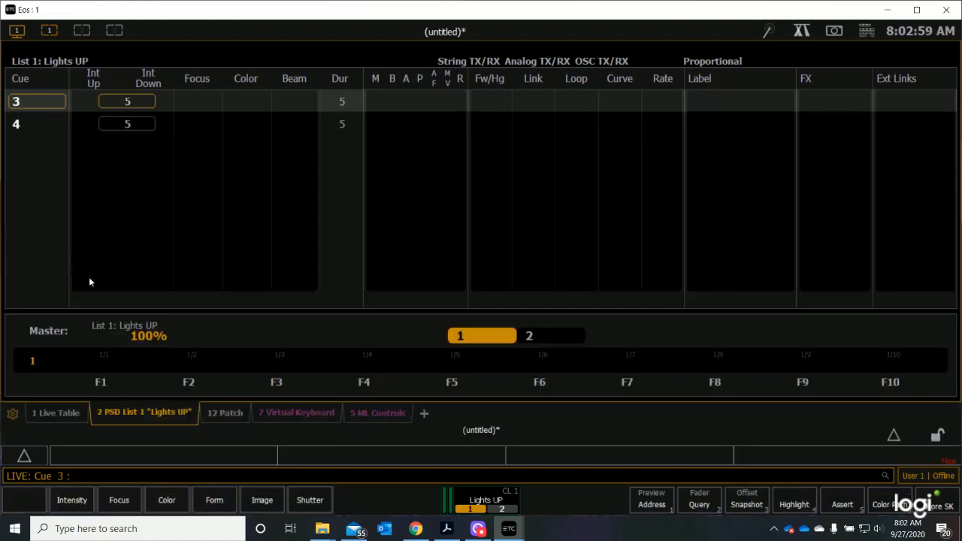
# - Reselect cues 1 and 3 together, open their shared label entry, and cancel it
pyautogui.scroll(2, 125, 226)
pyautogui.scroll(-1, 123, 194)
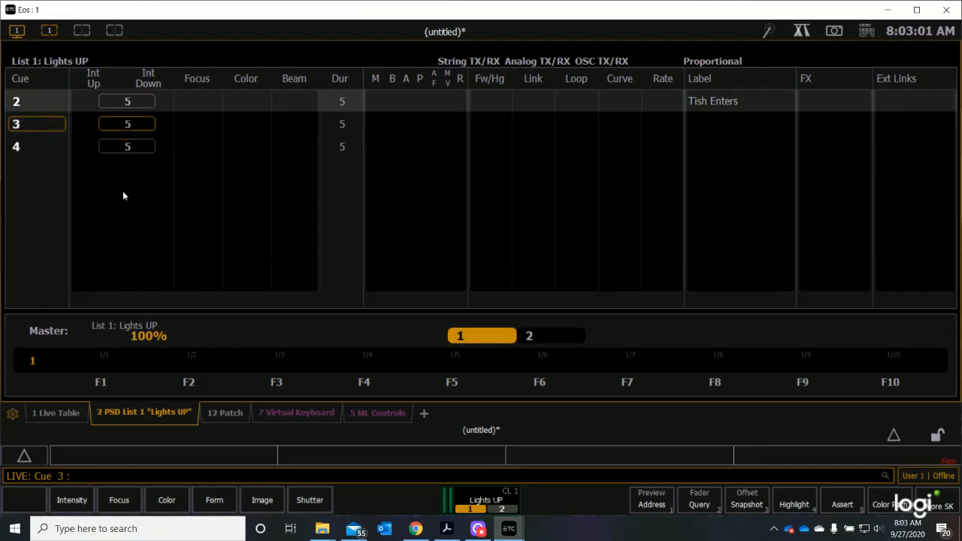
pyautogui.scroll(-2, 124, 195)
pyautogui.scroll(3, 123, 196)
pyautogui.scroll(-3, 124, 195)
pyautogui.scroll(1, 124, 196)
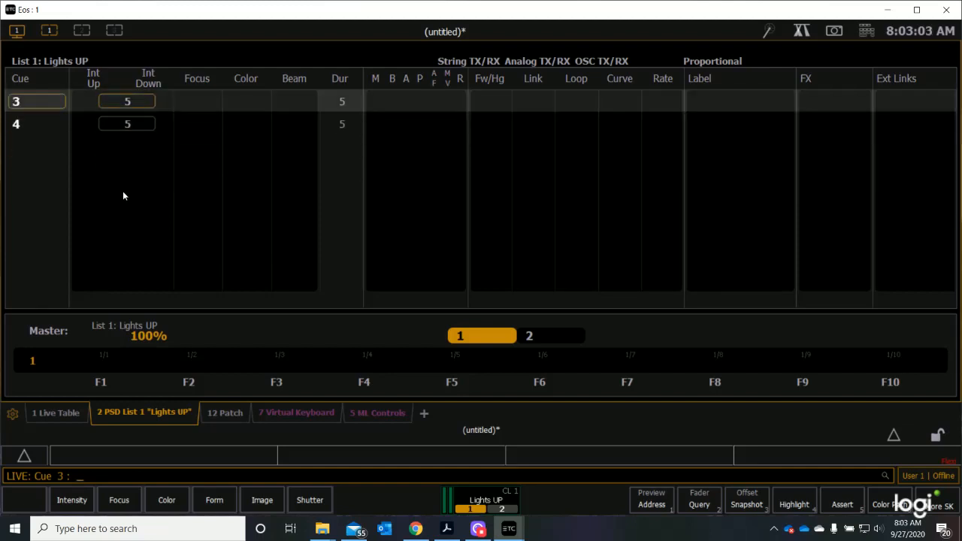
pyautogui.scroll(2, 123, 195)
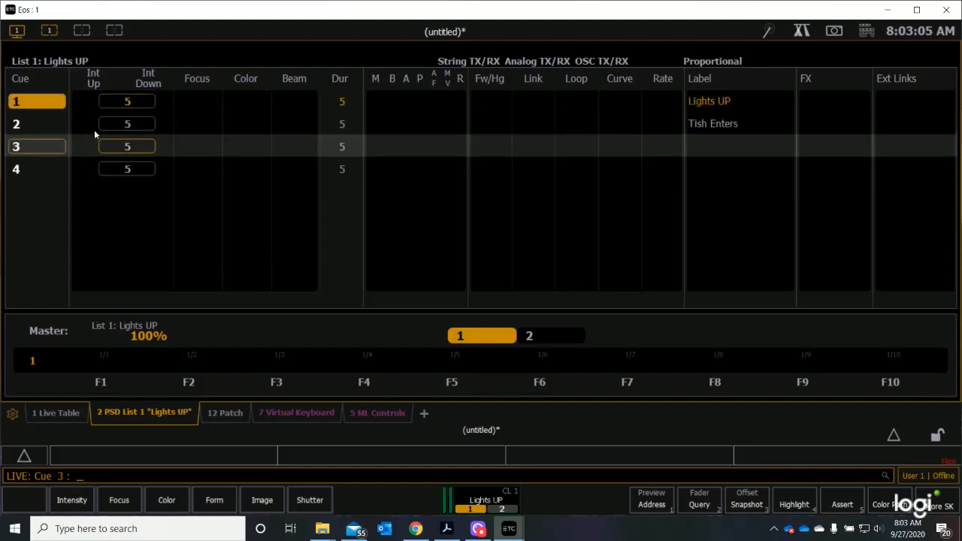
pyautogui.click(39, 104)
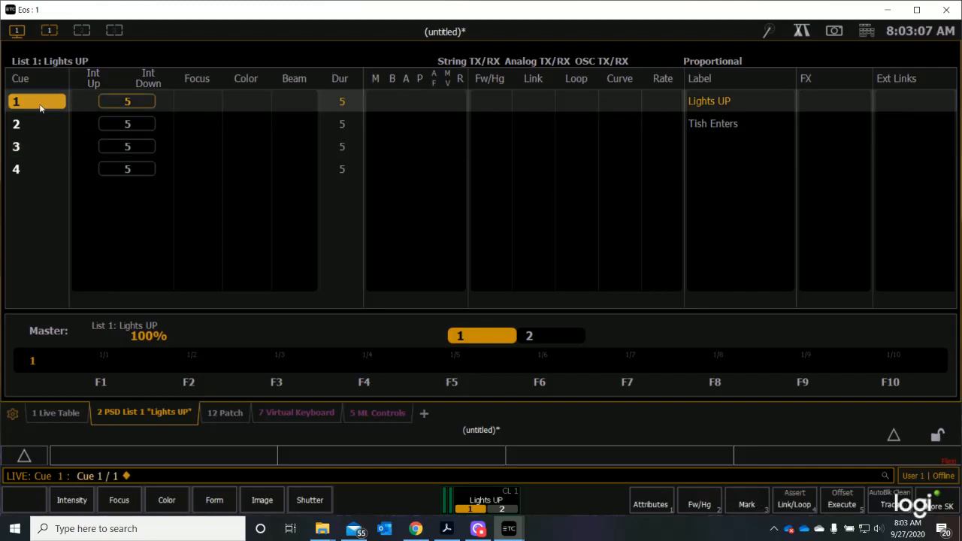
pyautogui.click(34, 148)
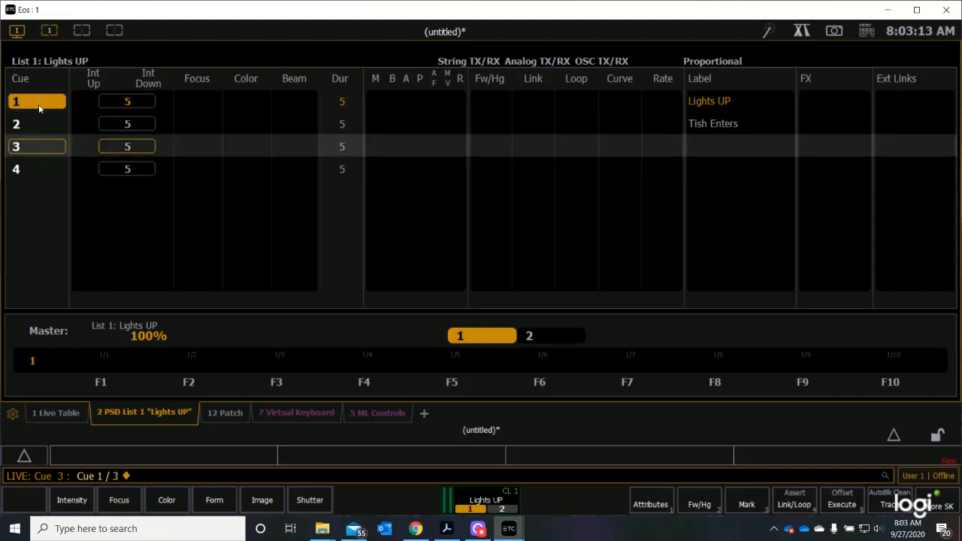
pyautogui.keyDown('ctrl'); pyautogui.click(38, 106); pyautogui.keyUp('ctrl')
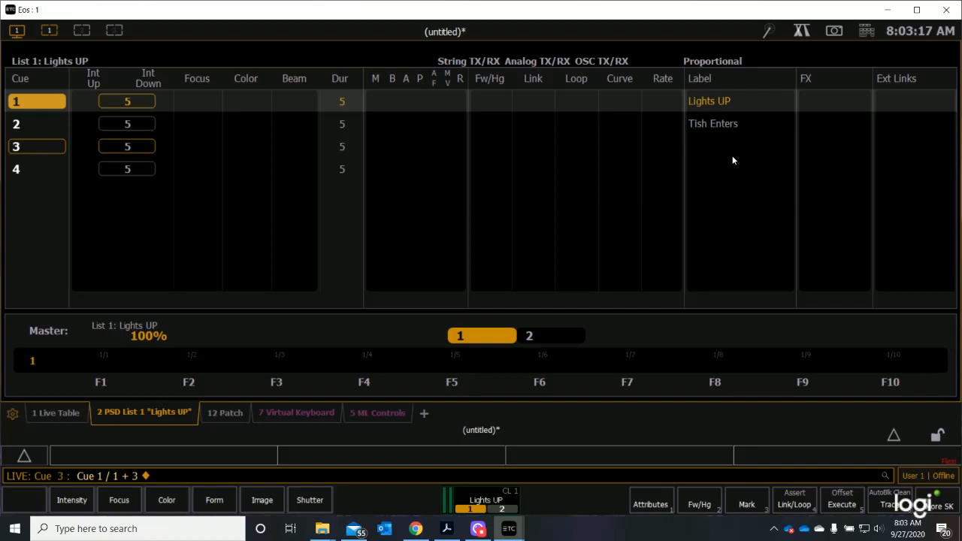
pyautogui.click(708, 146)
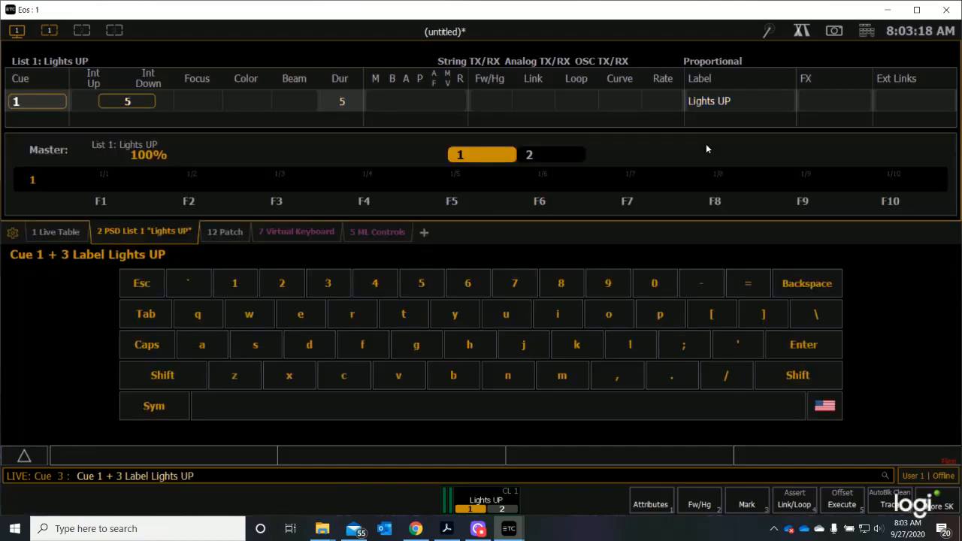
pyautogui.click(146, 284)
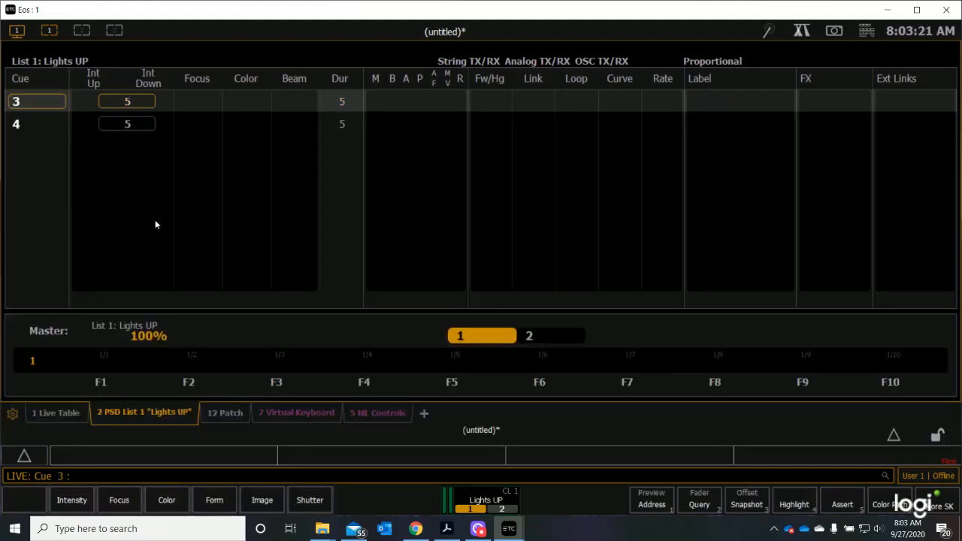
pyautogui.scroll(2, 157, 218)
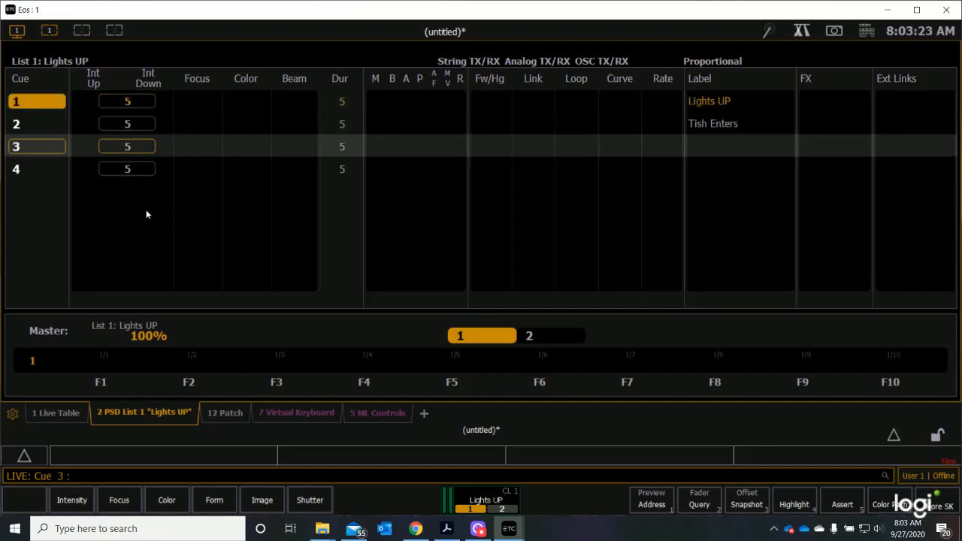
# - Enable the spacebar Go function and run cues 2 and 3 in sequence
pyautogui.press('space')
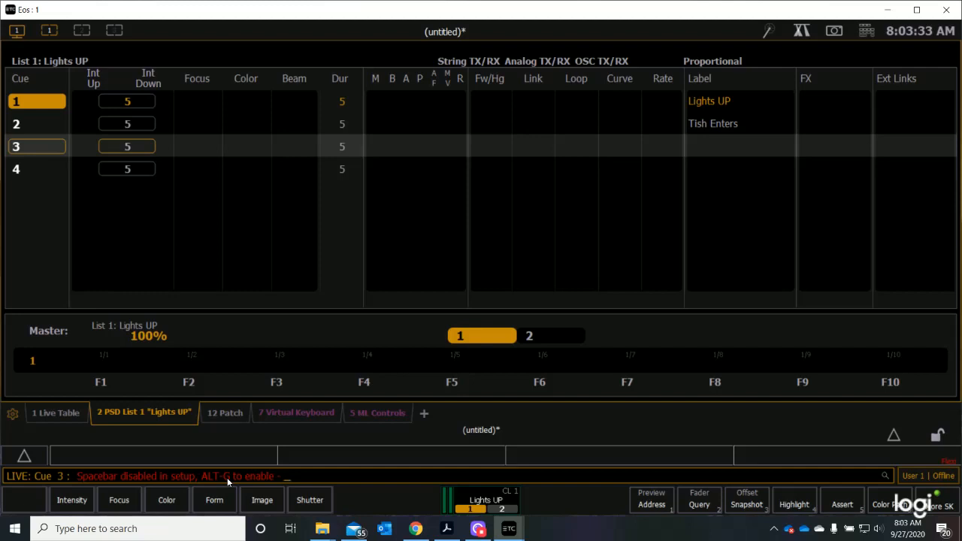
pyautogui.hotkey('alt', 'g')
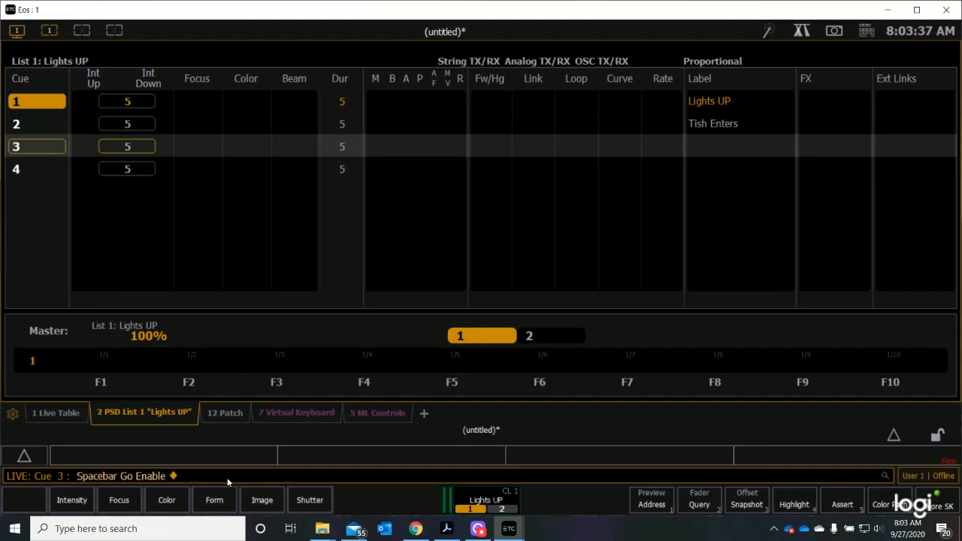
pyautogui.press('space')
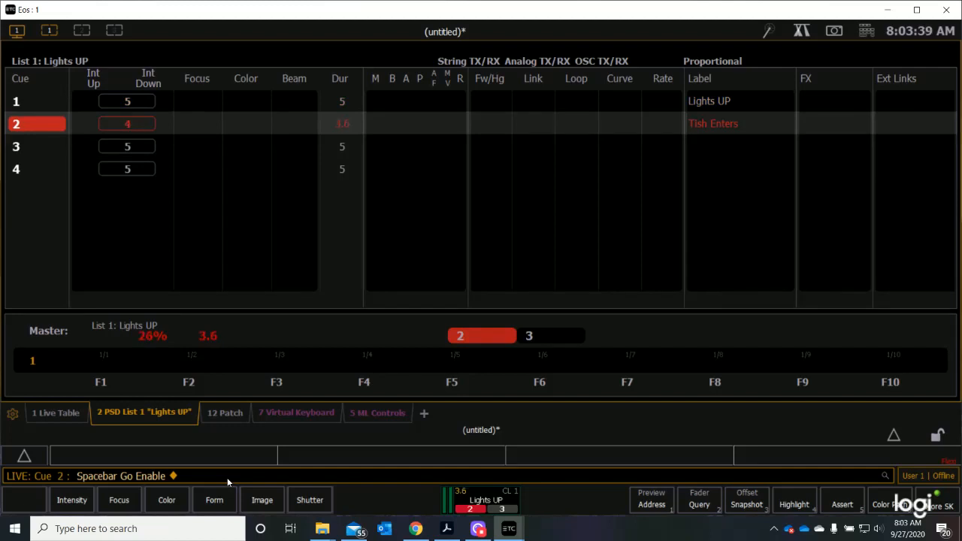
pyautogui.press('space')
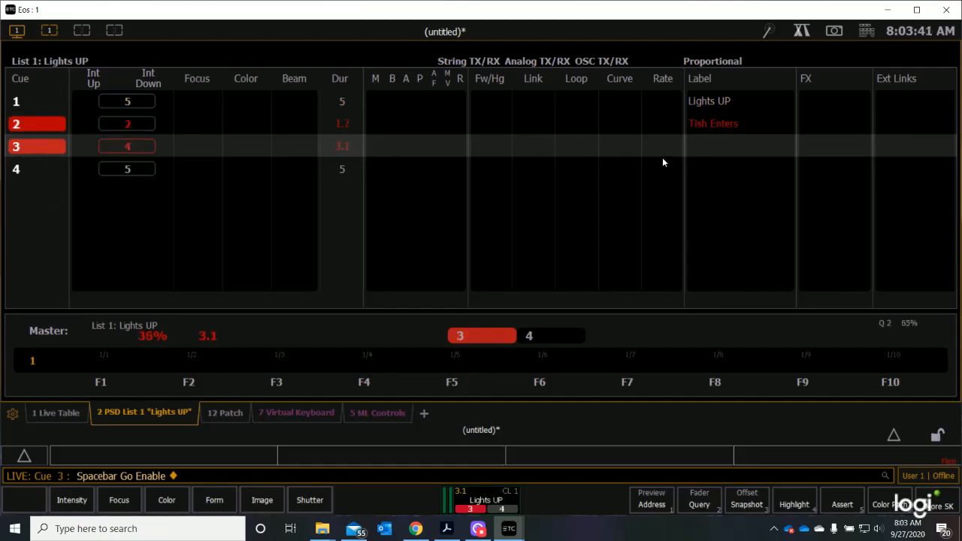
# - Label cue 3 with the character's first name followed by "Cross to Tree"
pyautogui.click(708, 146)
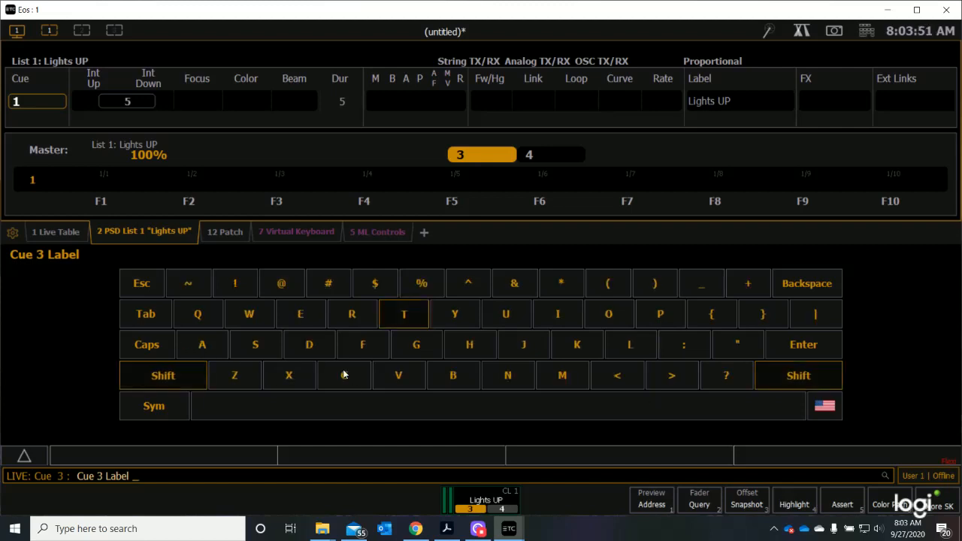
pyautogui.write('Tish')
pyautogui.press('shift')
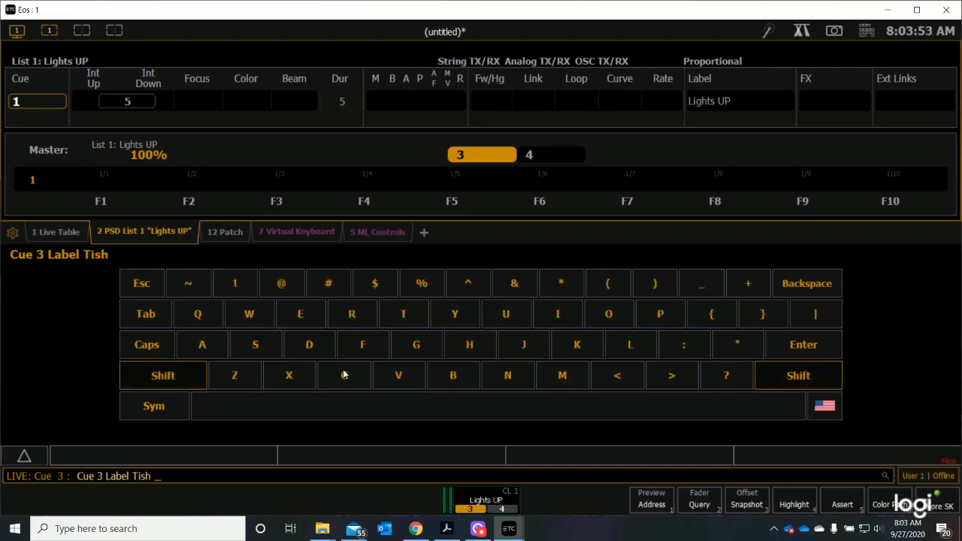
pyautogui.write('Cross')
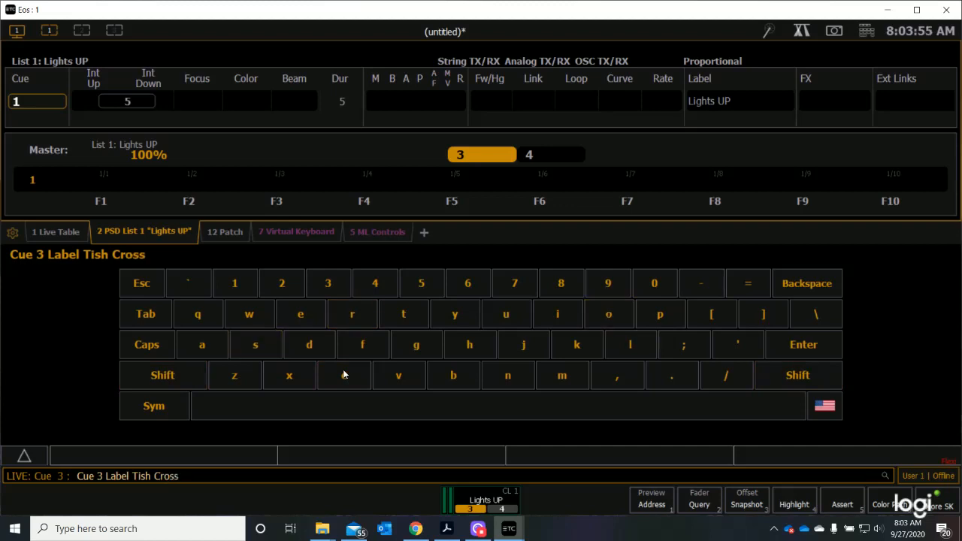
pyautogui.write(' to Tree')
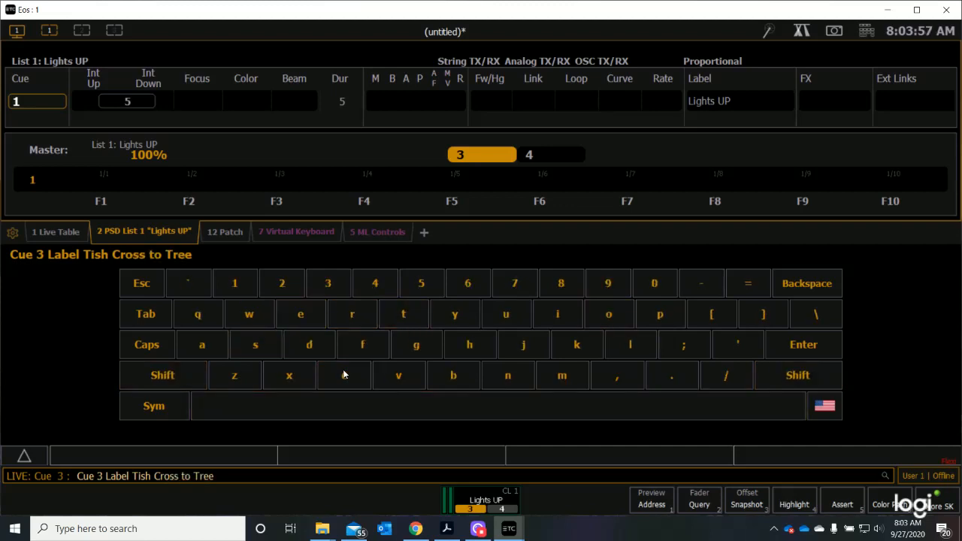
pyautogui.click(811, 347)
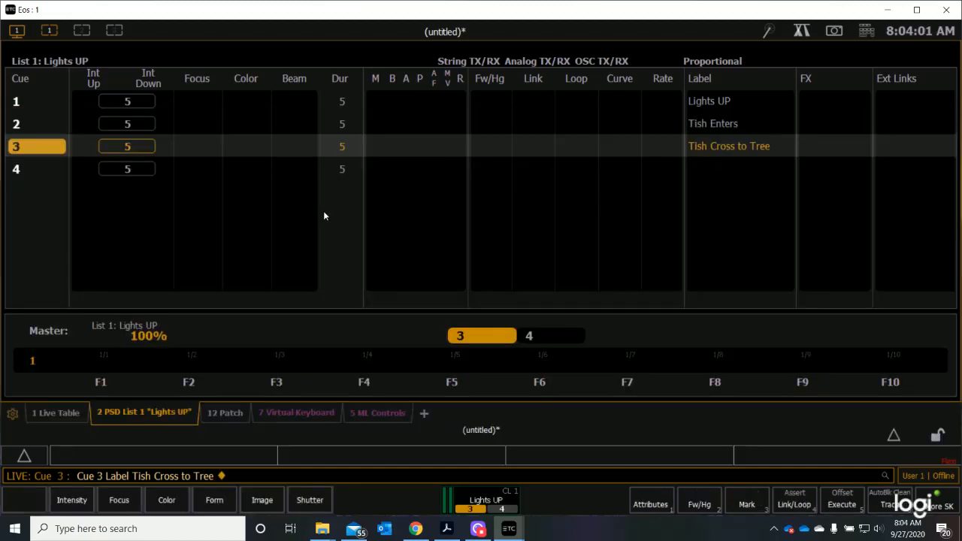
# - Advance playback to cue 4 and label that cue "End Scene 1"
pyautogui.hotkey('ctrl', 'space')
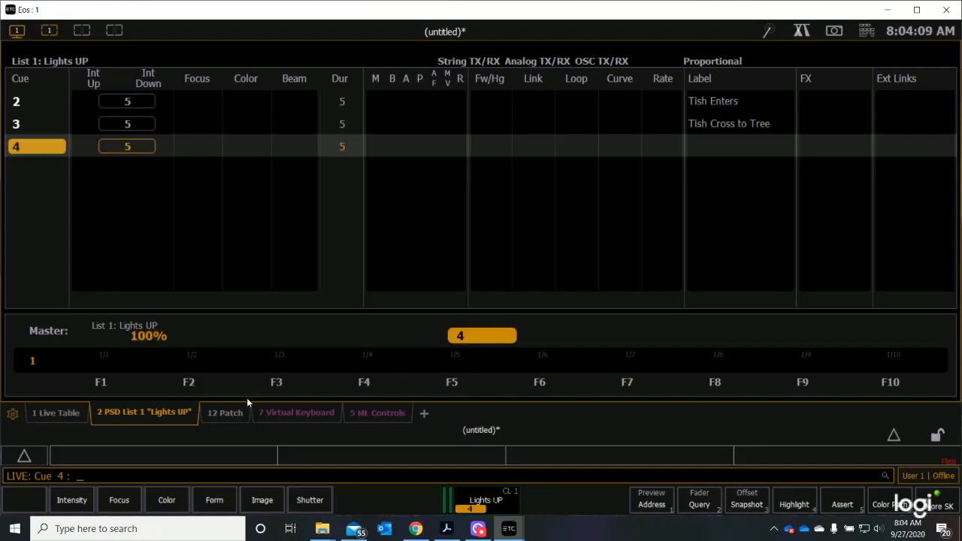
pyautogui.click(722, 147)
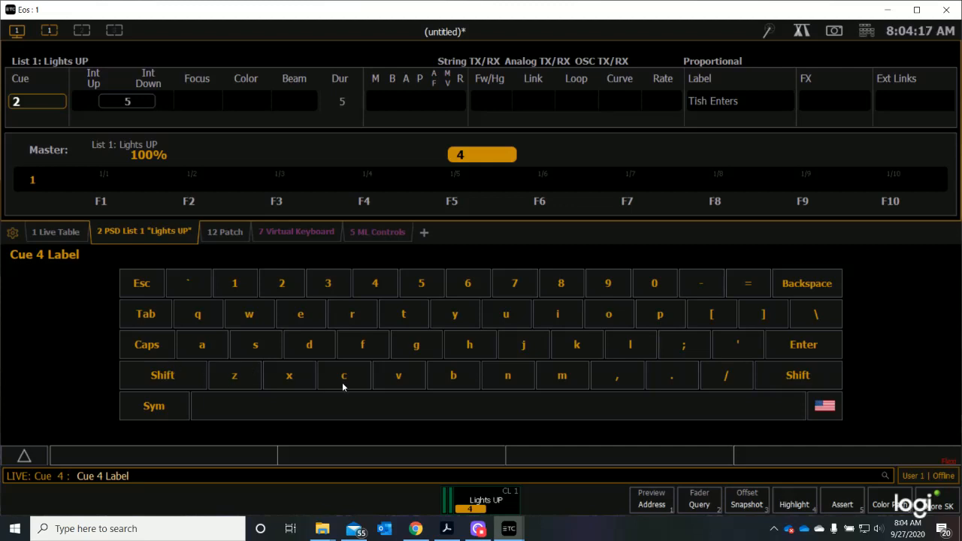
pyautogui.write('End Sc')
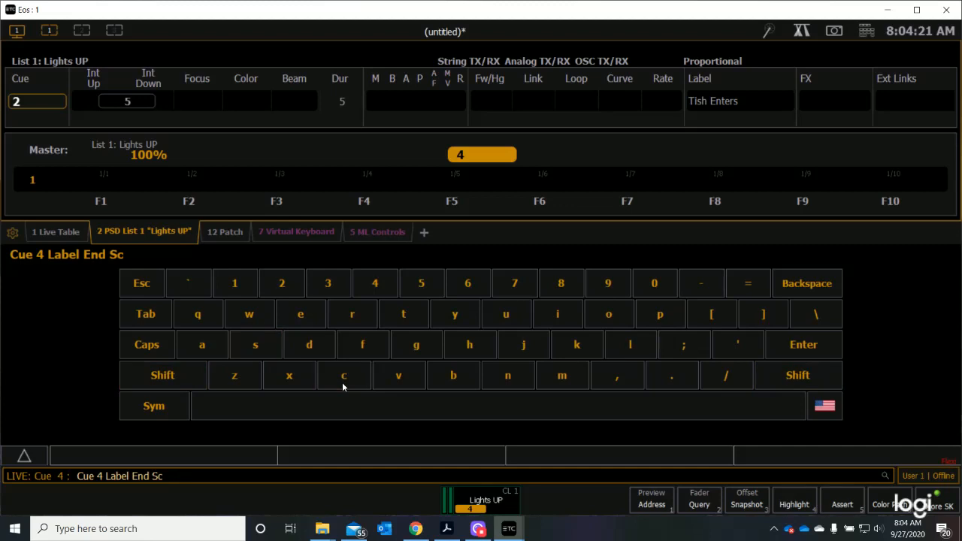
pyautogui.write('ene 1')
pyautogui.press('Return')
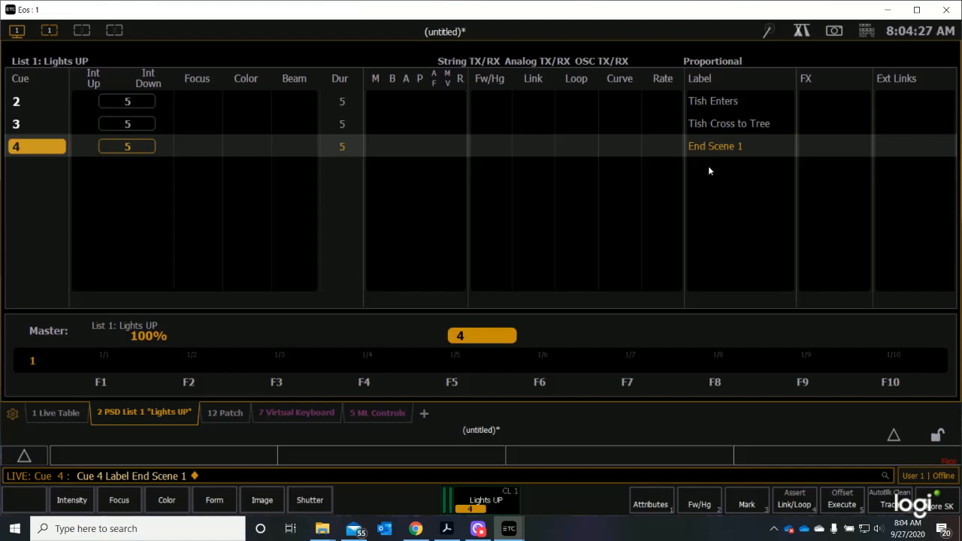
pyautogui.scroll(1, 172, 172)
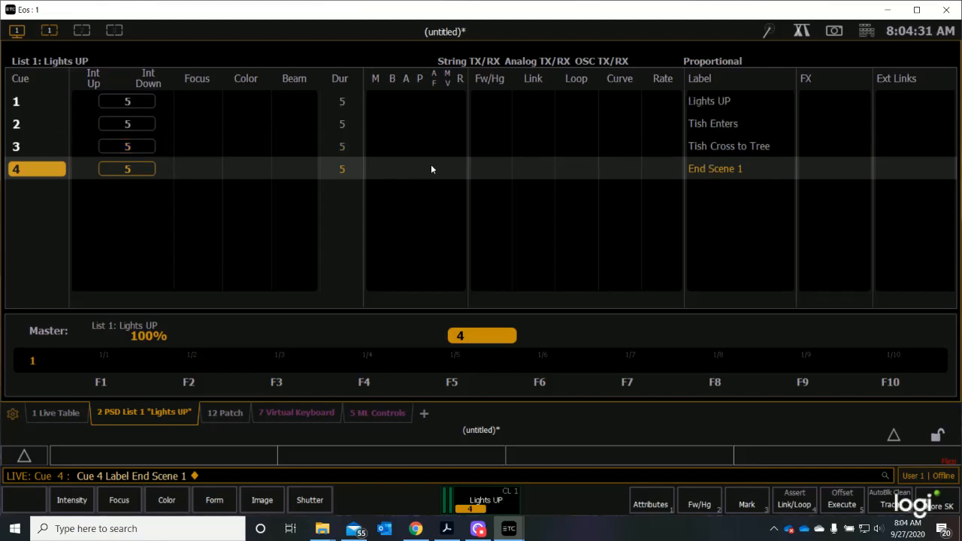
# - Check the current cue in the live table, and return to the playback status display of list 1
pyautogui.click(61, 417)
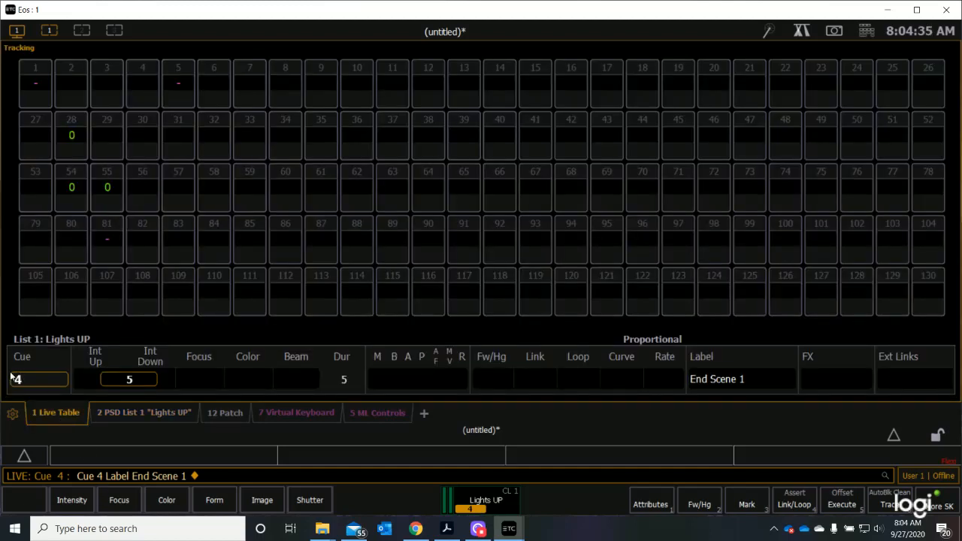
pyautogui.click(126, 415)
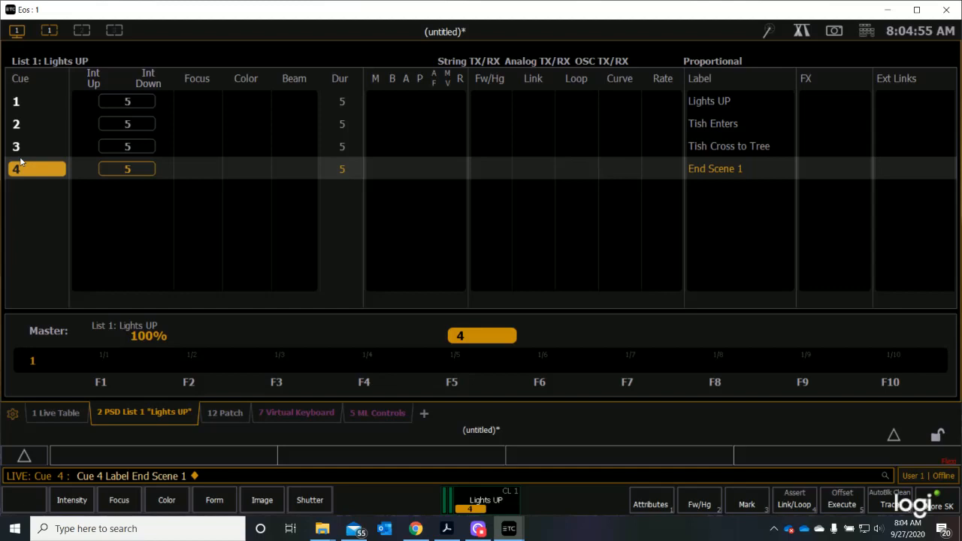
# - Bring up the virtual console keypad and use it to select cue 1 and, separately, cue 2
pyautogui.click(869, 36)
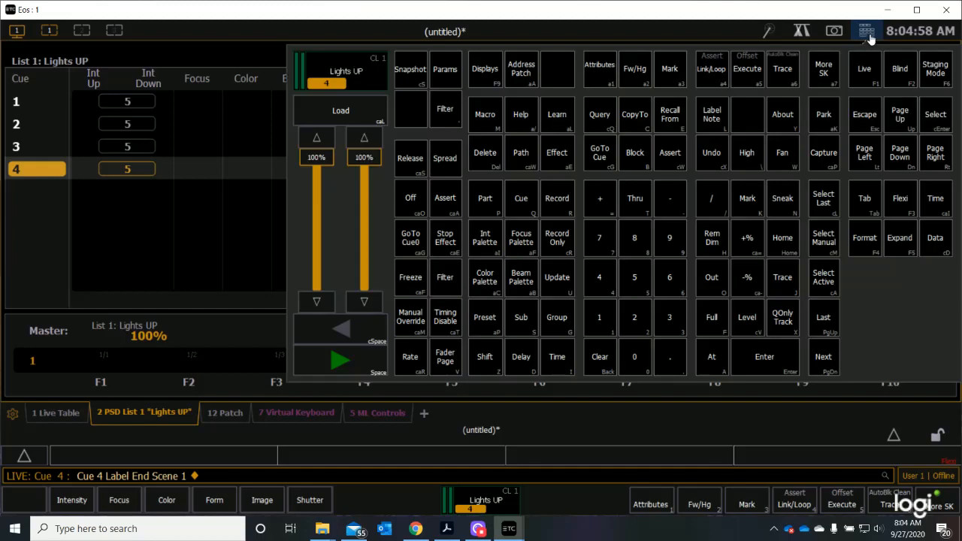
pyautogui.click(522, 211)
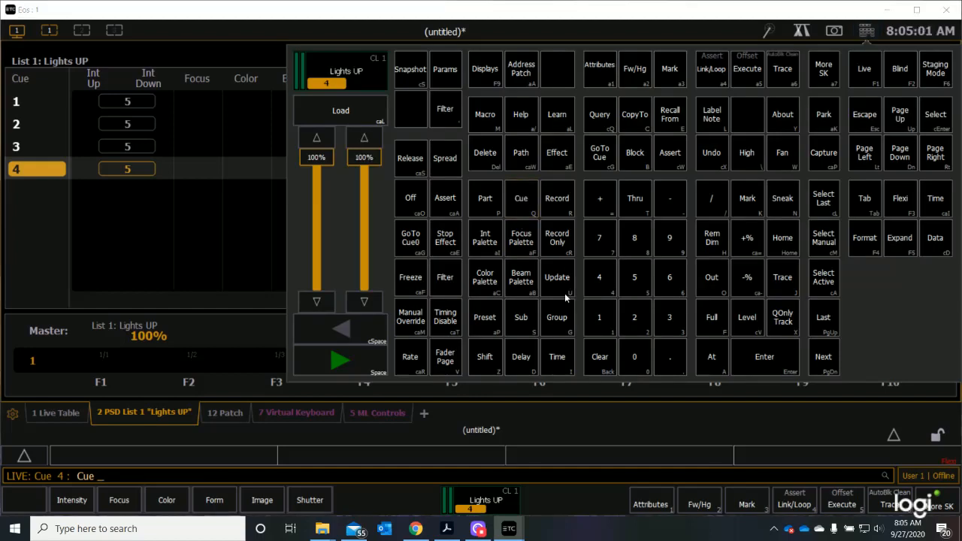
pyautogui.click(611, 328)
pyautogui.click(775, 363)
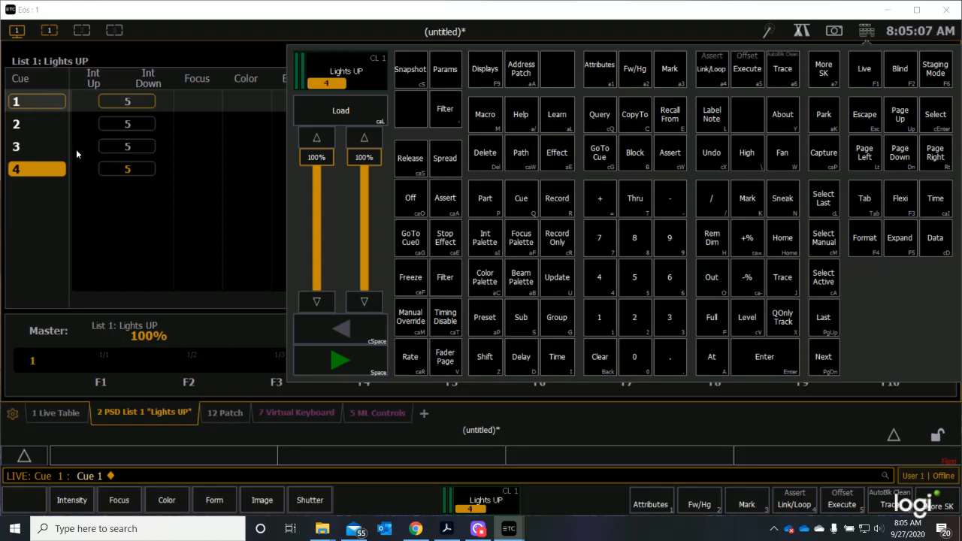
pyautogui.click(530, 213)
pyautogui.click(635, 317)
pyautogui.click(762, 364)
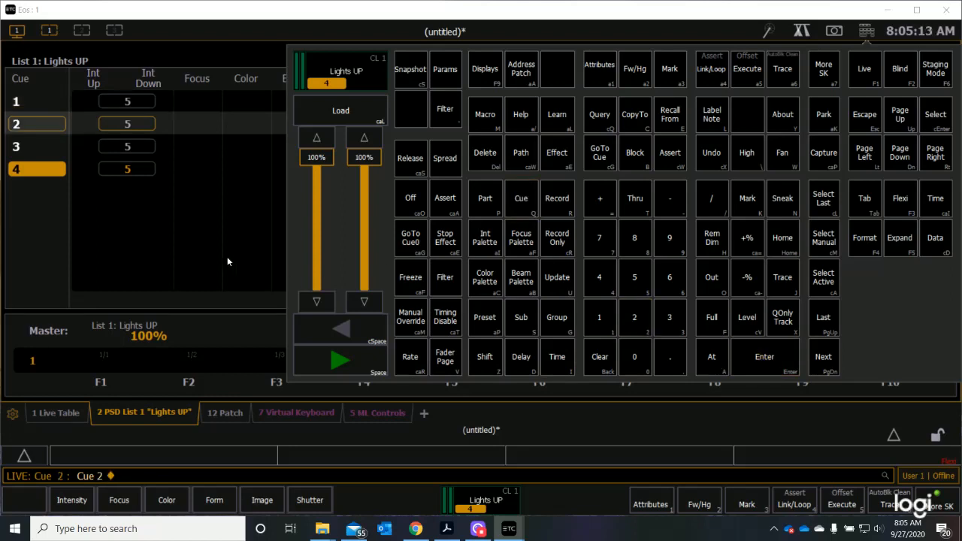
# - Select the range of cues 1 thru 3 with a keypad command
pyautogui.click(523, 201)
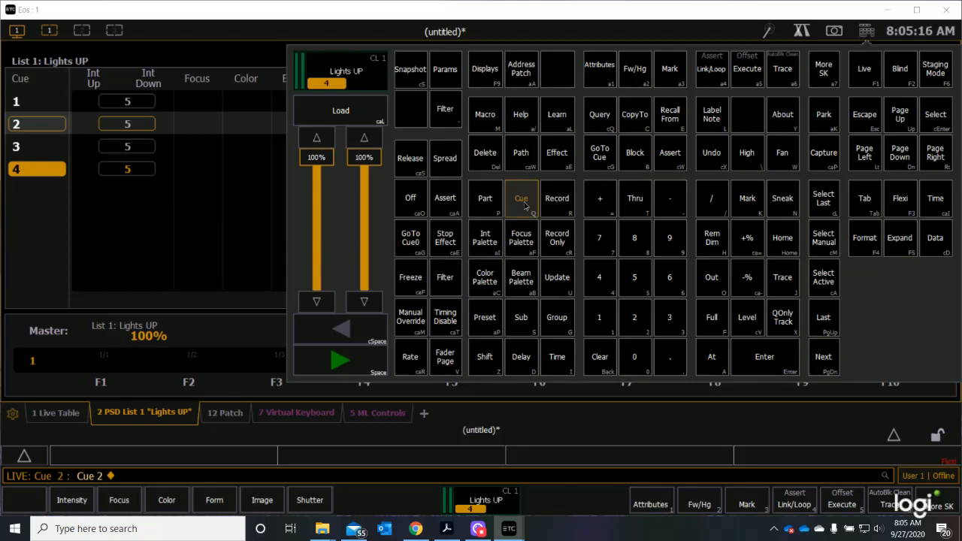
pyautogui.click(599, 316)
pyautogui.click(638, 205)
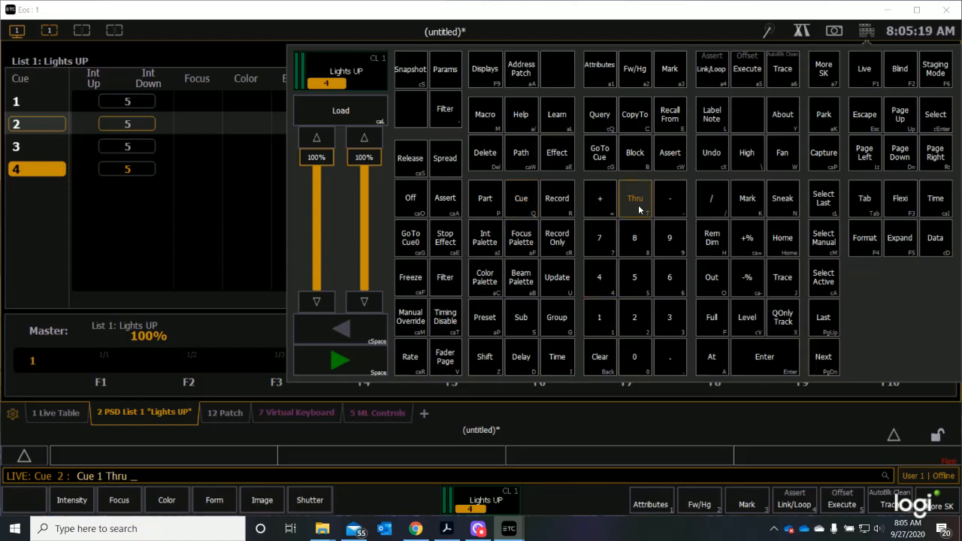
pyautogui.click(675, 319)
pyautogui.click(773, 364)
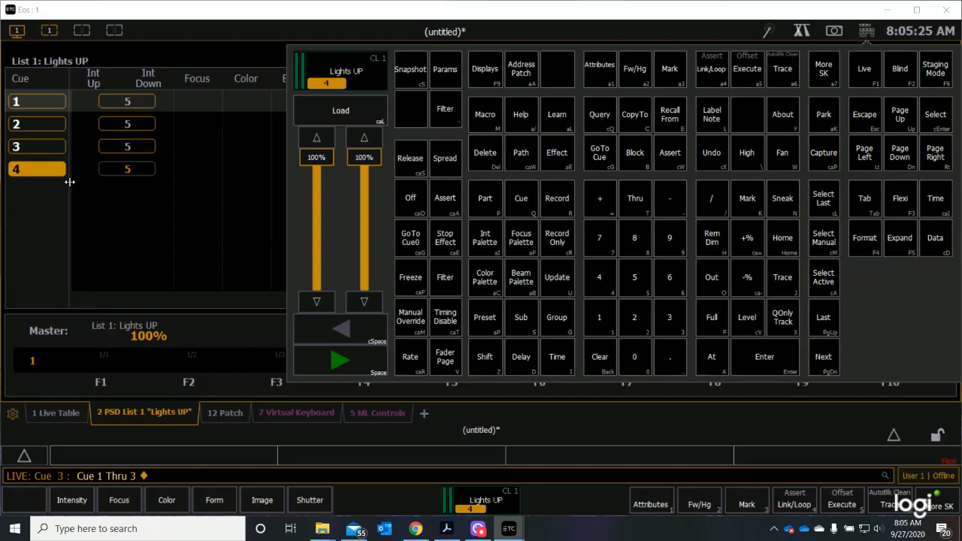
# - Close the keypad, clear the command line, and select cue 4 directly in the cue list
pyautogui.click(69, 181)
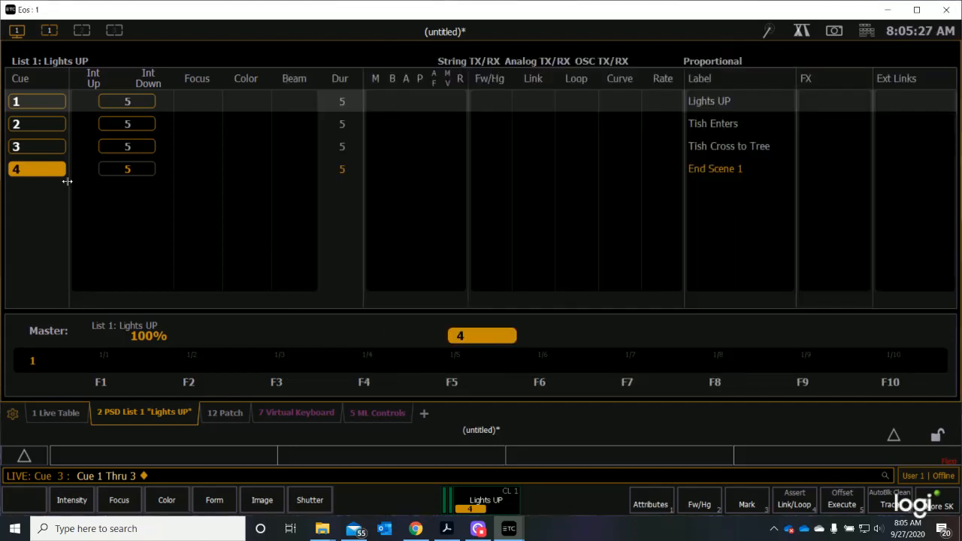
pyautogui.press('BackSpace')
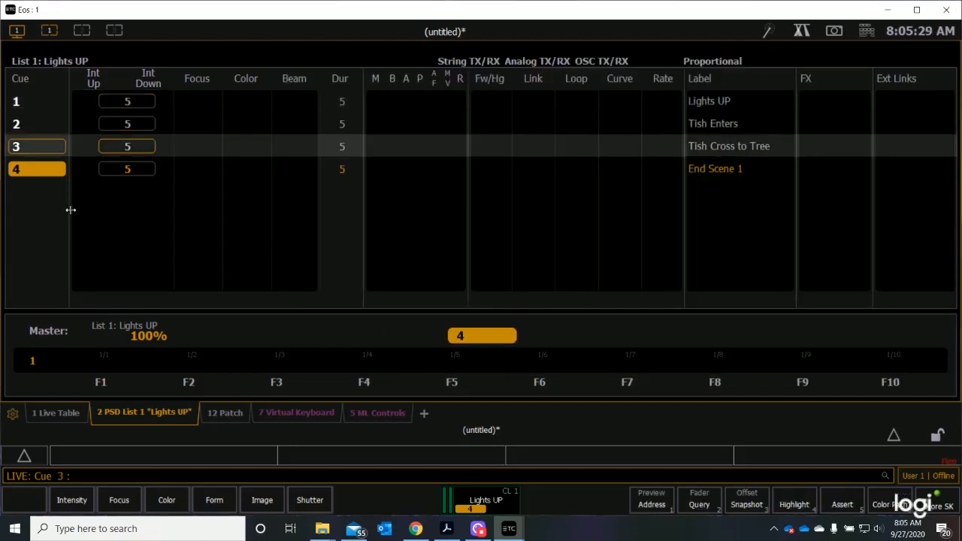
pyautogui.click(47, 167)
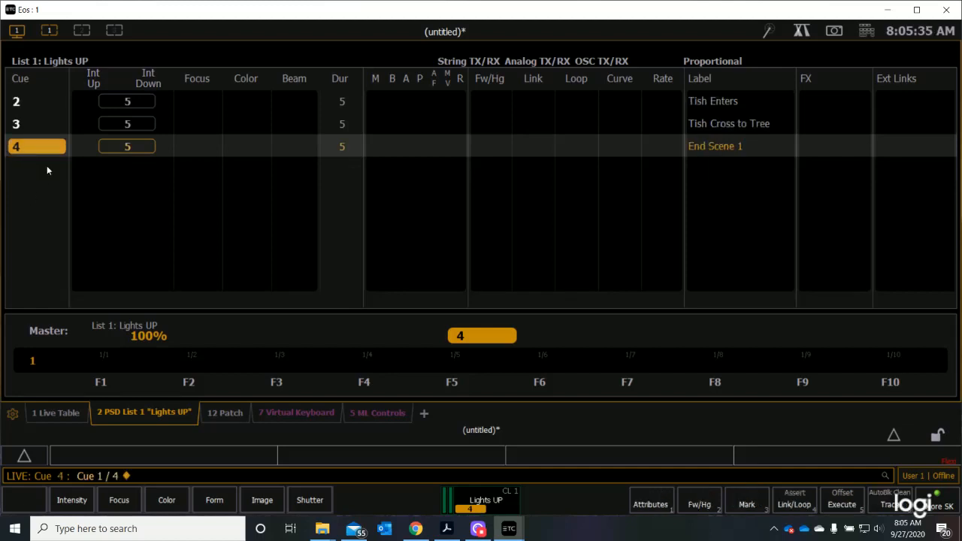
pyautogui.scroll(1, 47, 170)
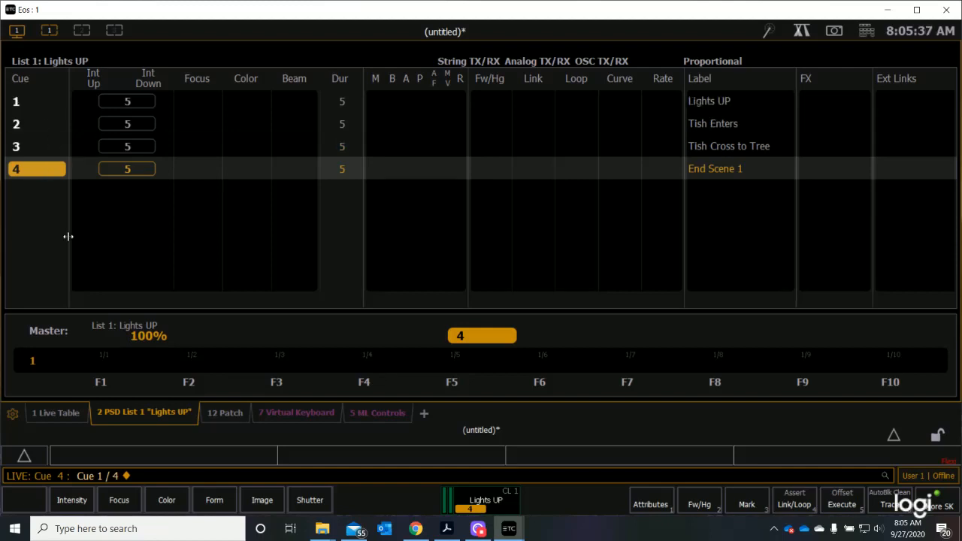